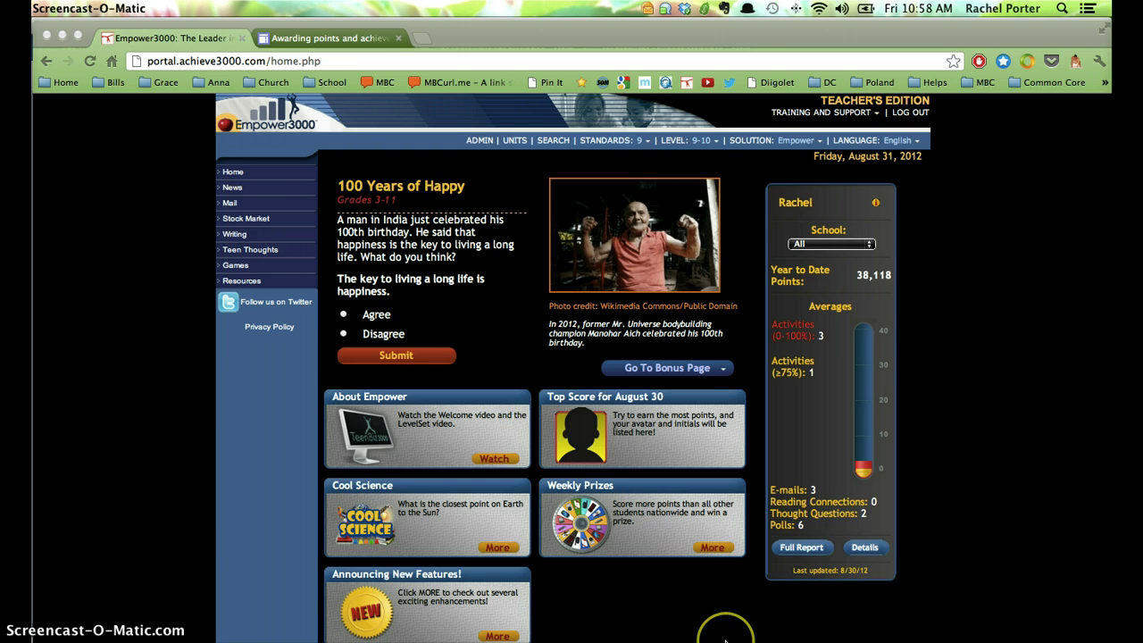
# - From the ADMIN page, open the Student Work News Thought Questions report form
pyautogui.click(683, 634)
pyautogui.click(479, 141)
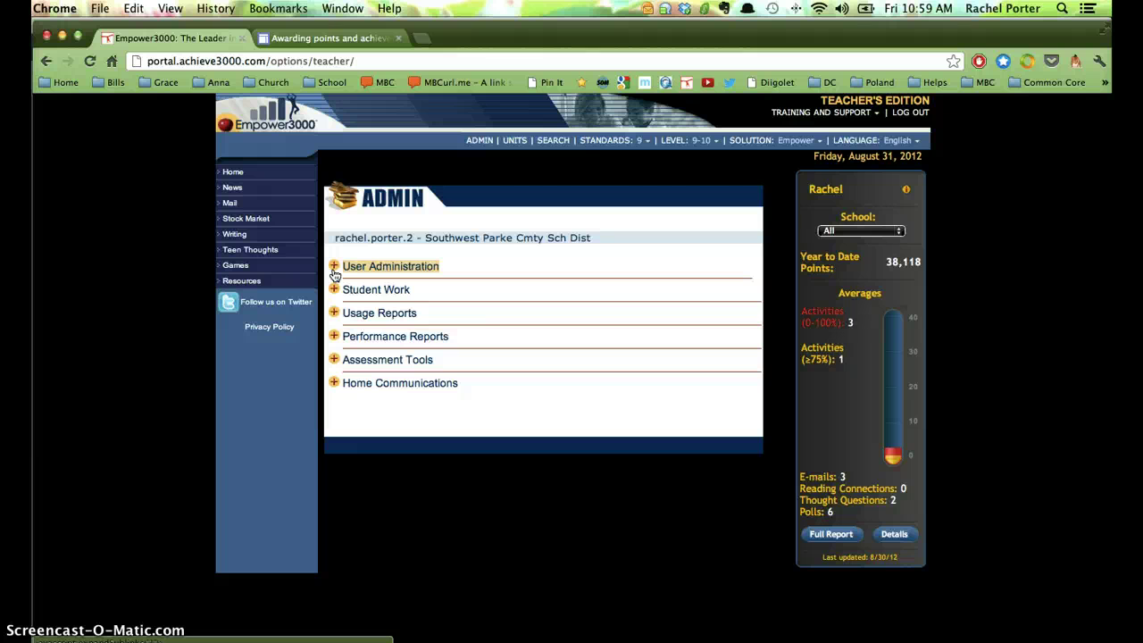
pyautogui.click(335, 290)
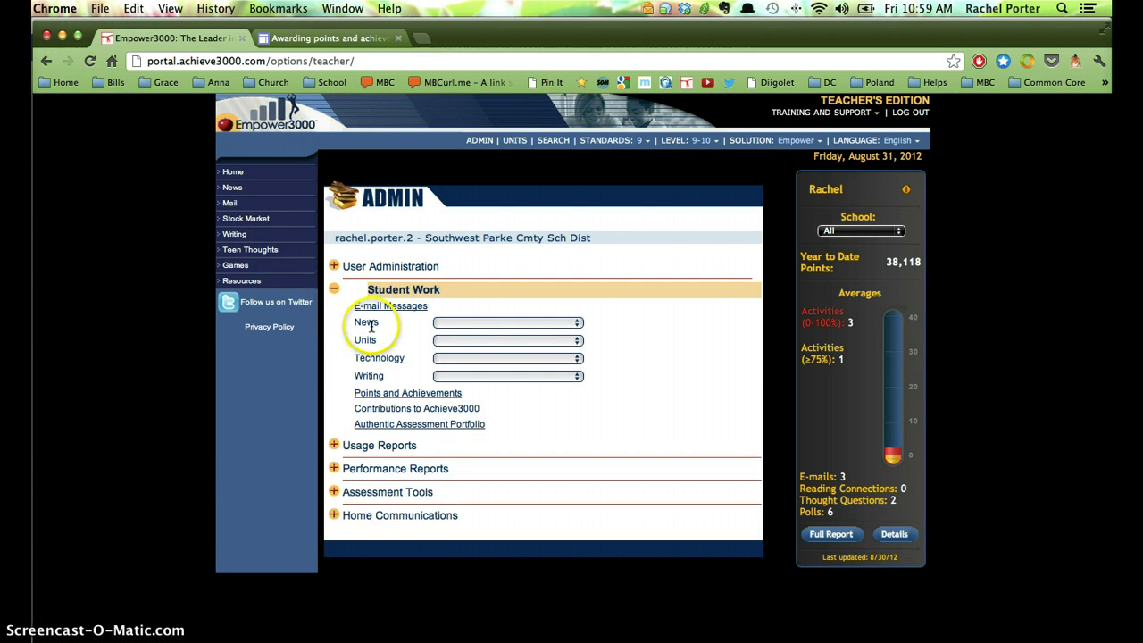
pyautogui.click(459, 327)
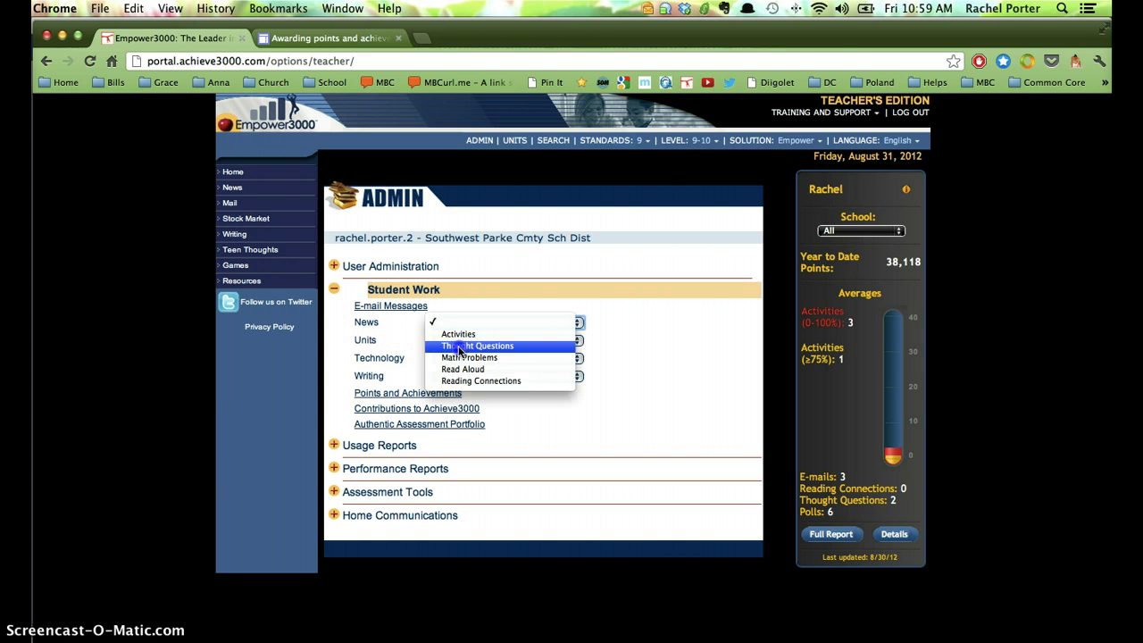
pyautogui.click(459, 347)
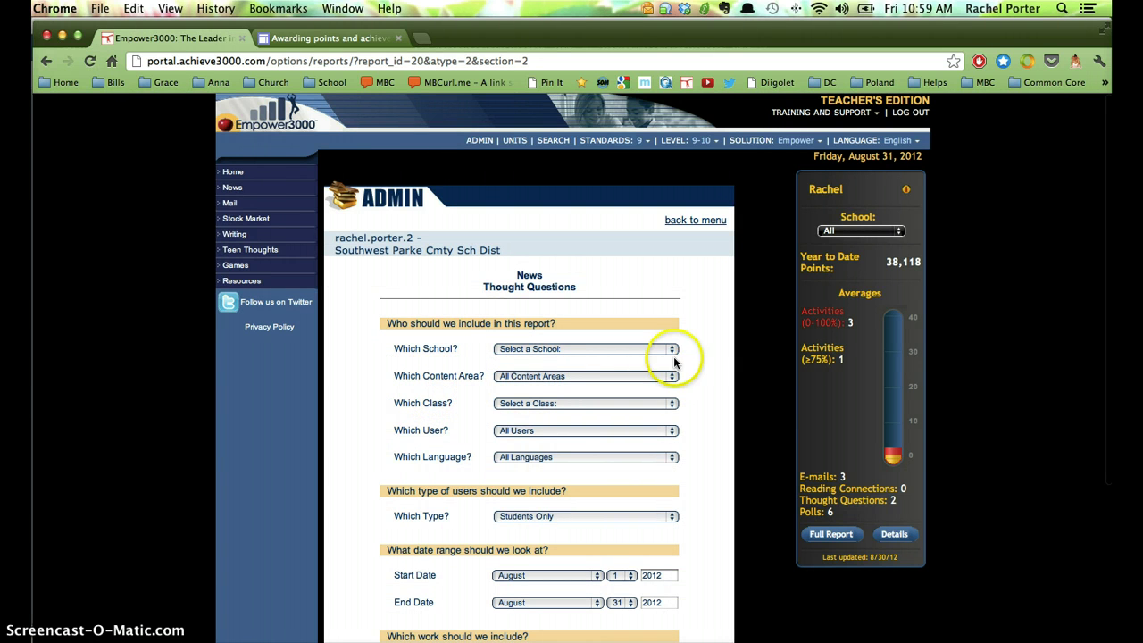
# - Filter the report to Riverton Parke Jr Sr High Sch and its Block 1 class
pyautogui.click(583, 352)
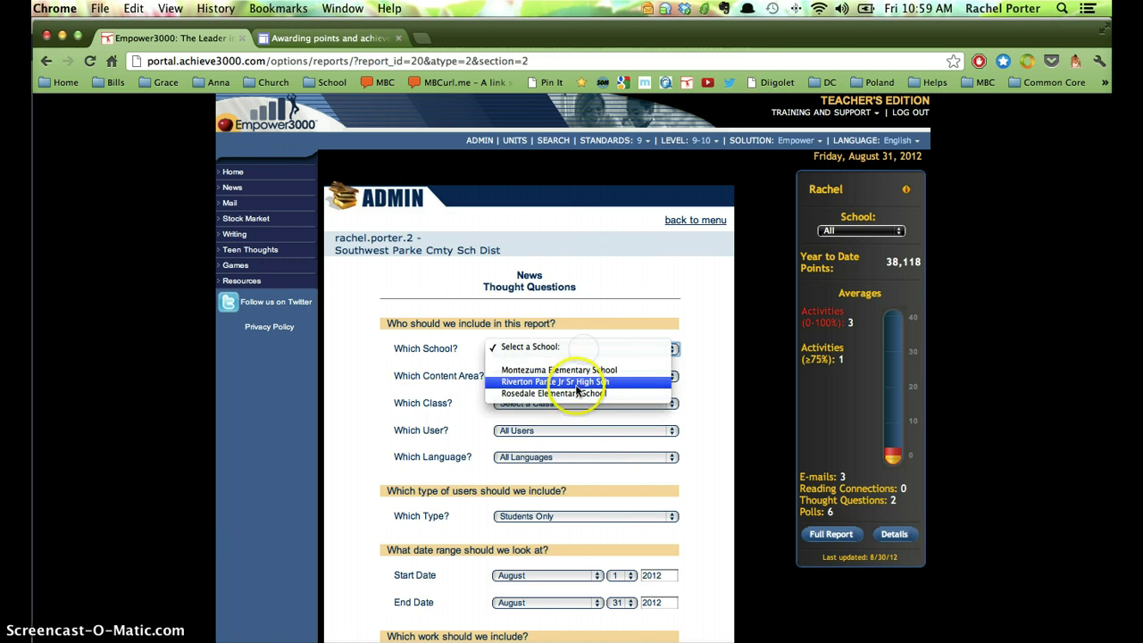
pyautogui.click(576, 381)
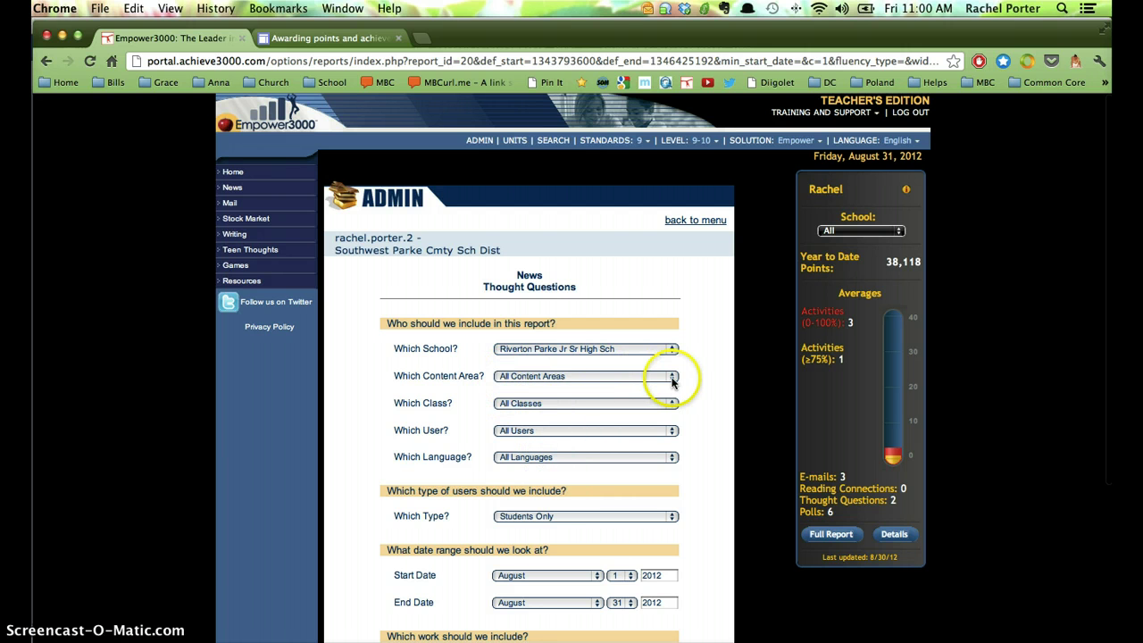
pyautogui.click(563, 402)
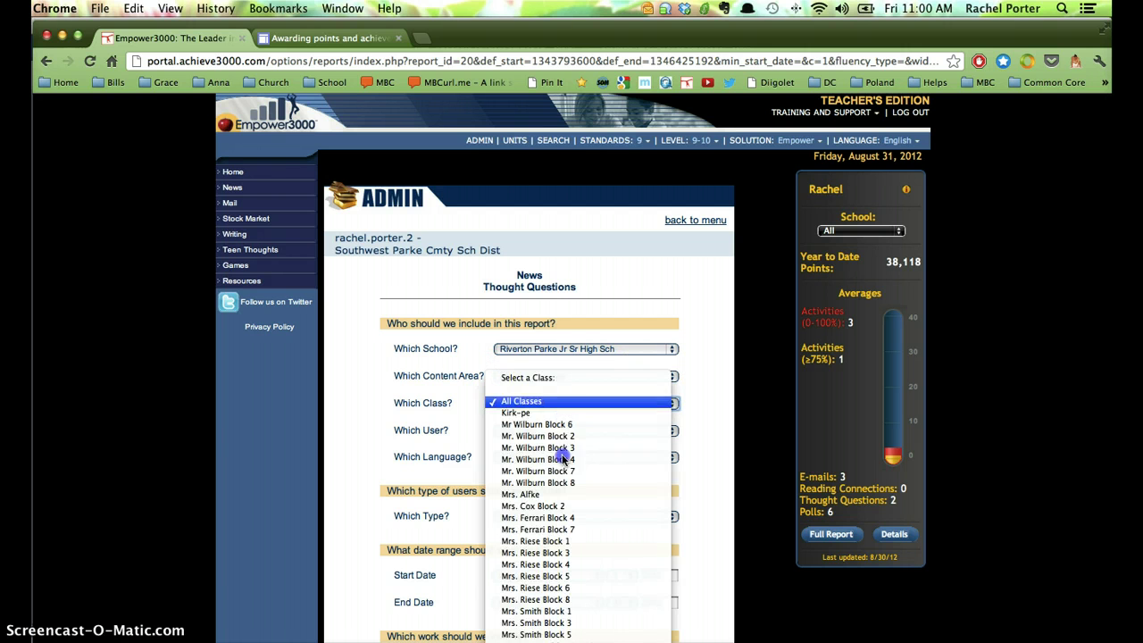
pyautogui.click(551, 542)
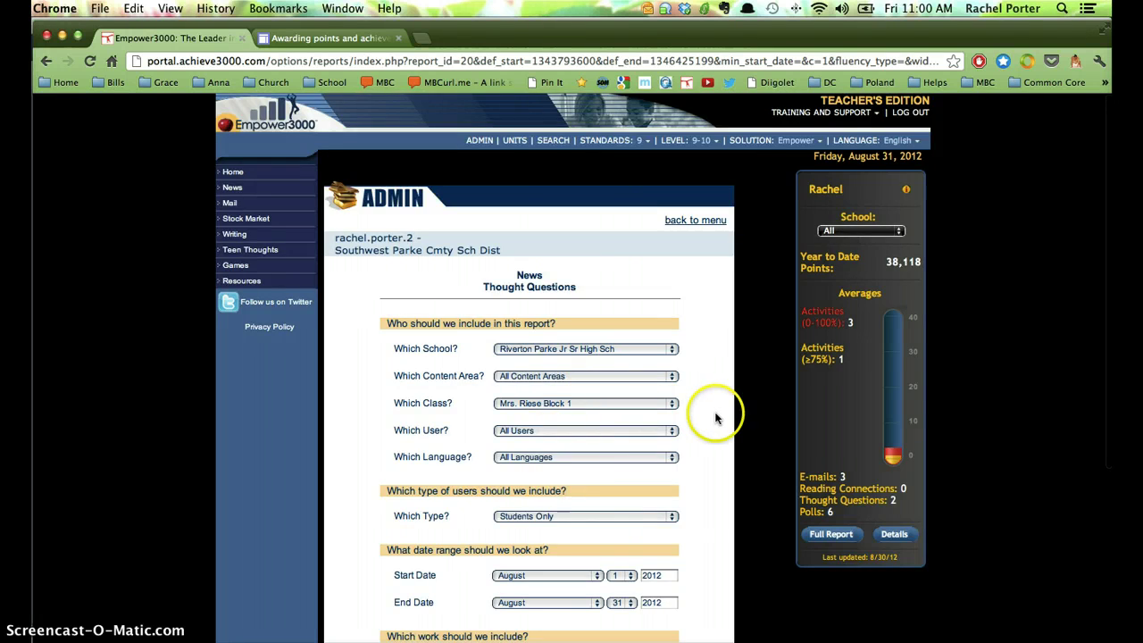
pyautogui.scroll(-3, 714, 420)
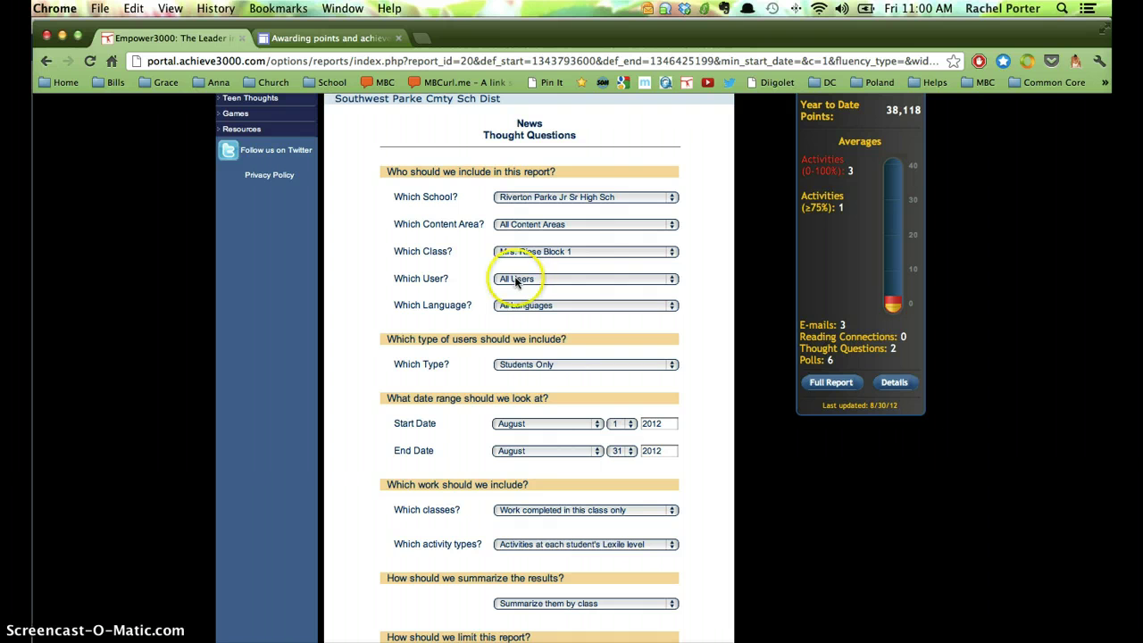
pyautogui.scroll(-1, 637, 335)
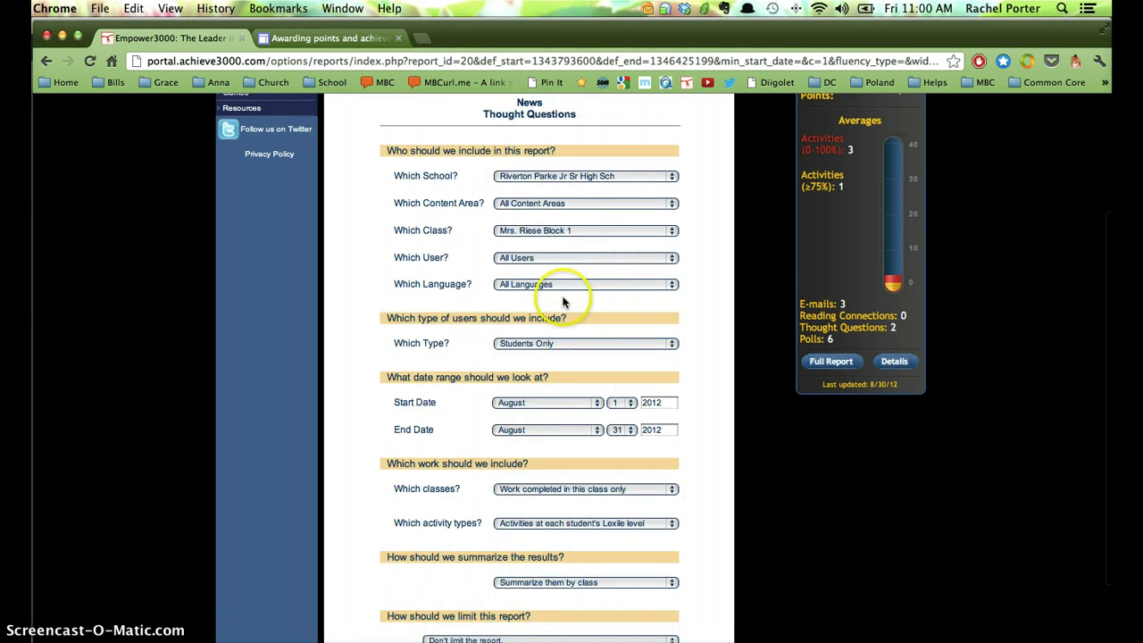
pyautogui.scroll(-3, 605, 515)
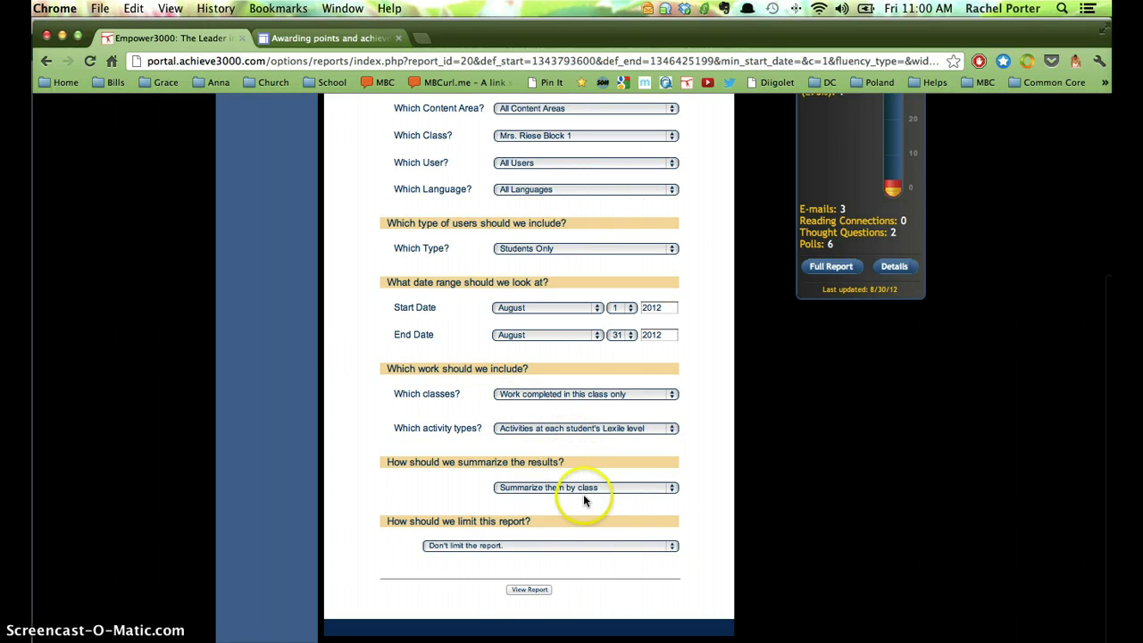
# - Generate the report, enlarge its window, and scroll through the 43 Block 1 student activities
pyautogui.click(529, 590)
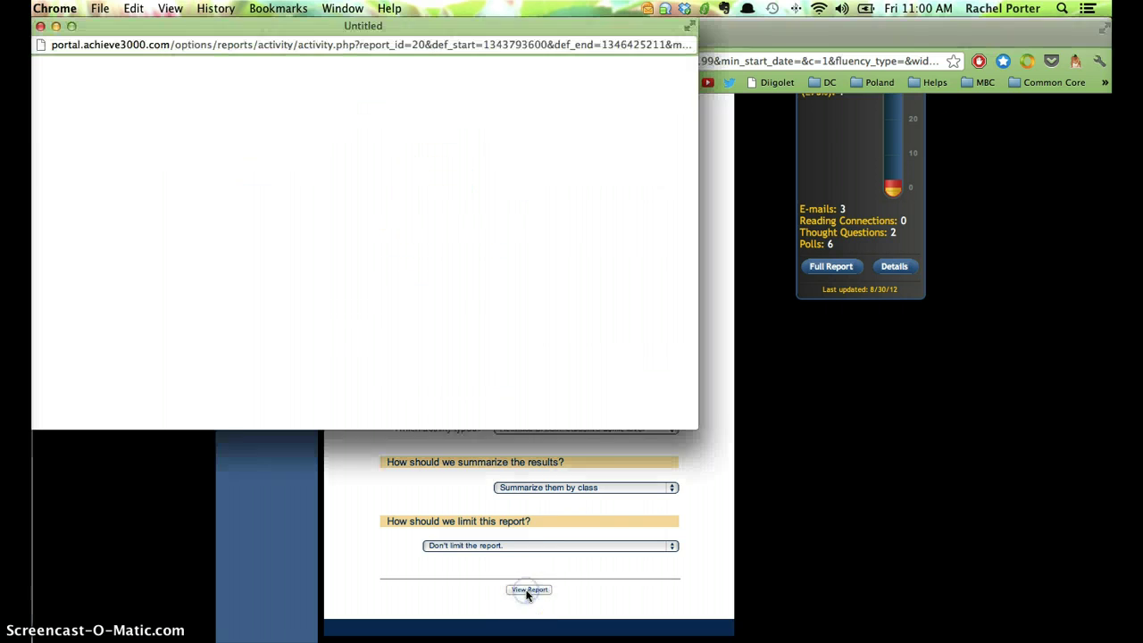
pyautogui.moveTo(696, 428); pyautogui.dragTo(1125, 639)
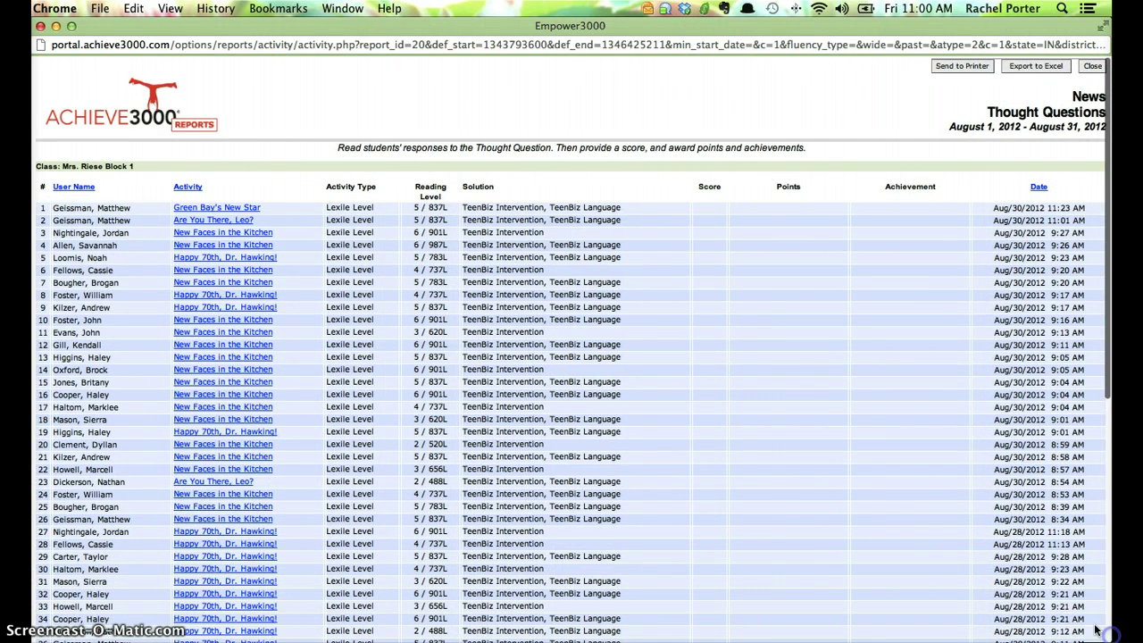
pyautogui.scroll(-3, 199, 249)
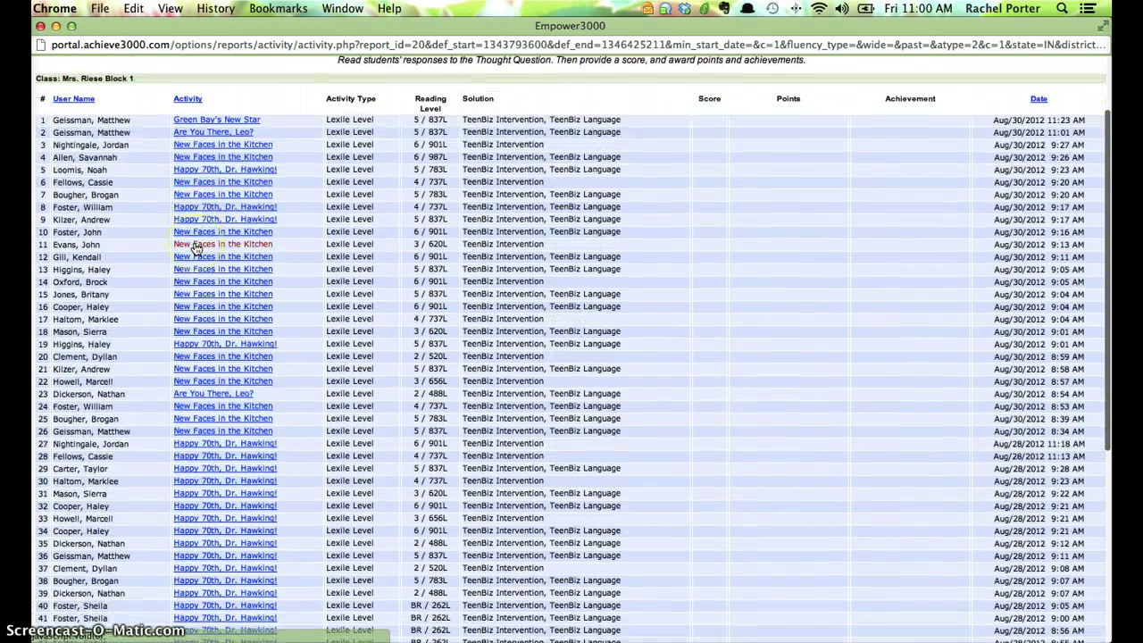
pyautogui.scroll(-5, 241, 223)
pyautogui.scroll(-1, 239, 221)
pyautogui.click(277, 236)
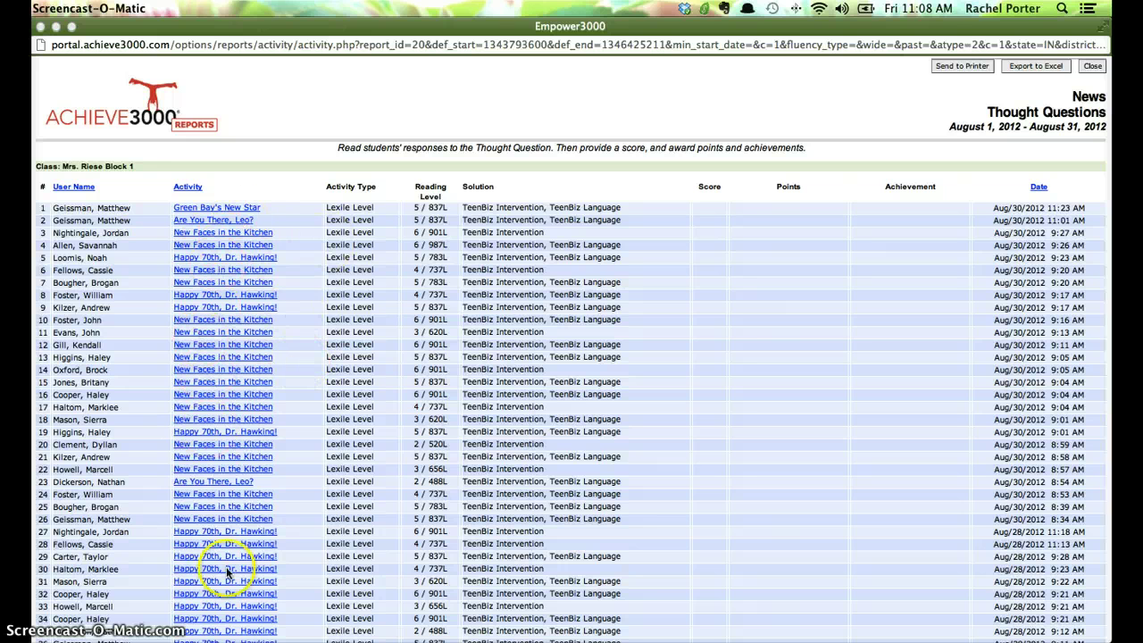
# - Open row 5's 'Happy 70th, Dr. Hawking!' response enlarged, and review then close its Narrative rubric
pyautogui.click(194, 260)
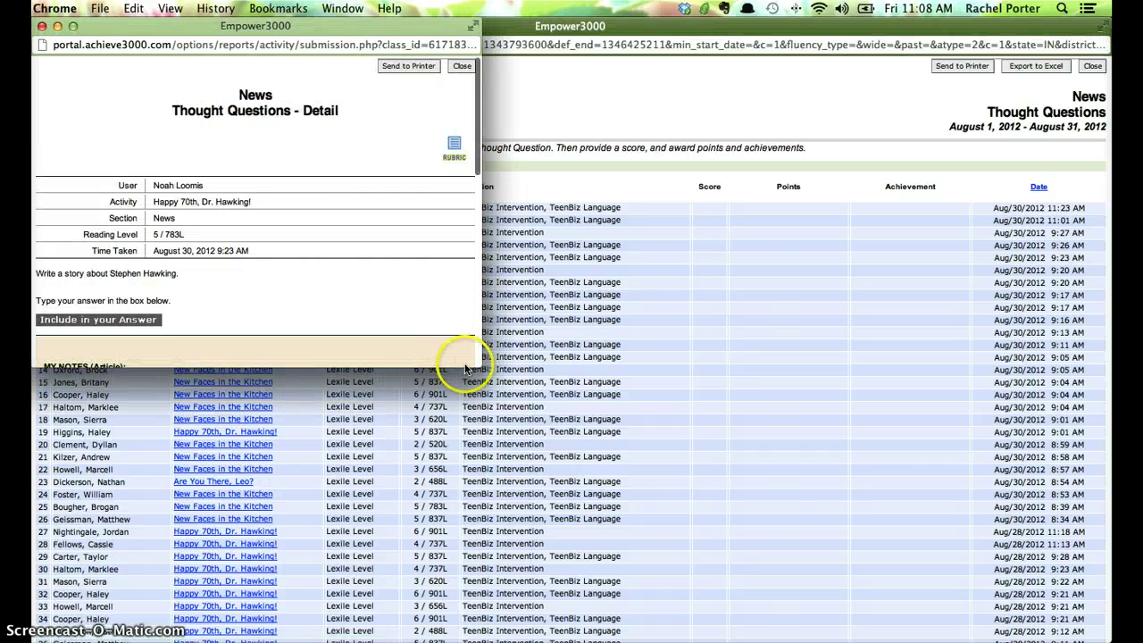
pyautogui.moveTo(476, 365); pyautogui.dragTo(1099, 617)
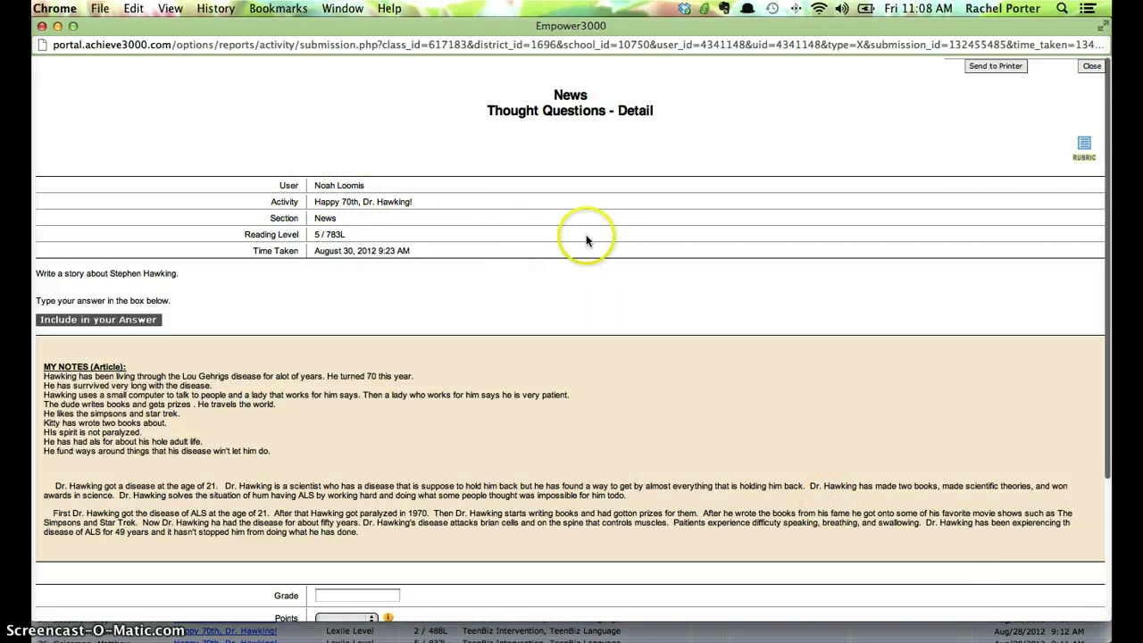
pyautogui.click(1079, 155)
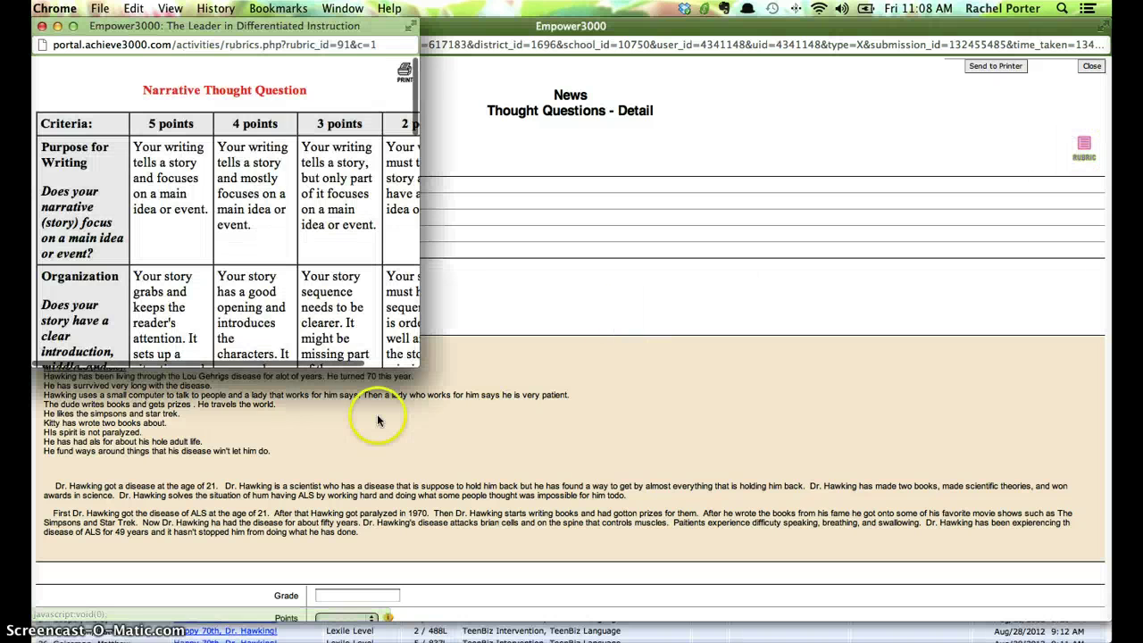
pyautogui.moveTo(422, 362); pyautogui.dragTo(1068, 533)
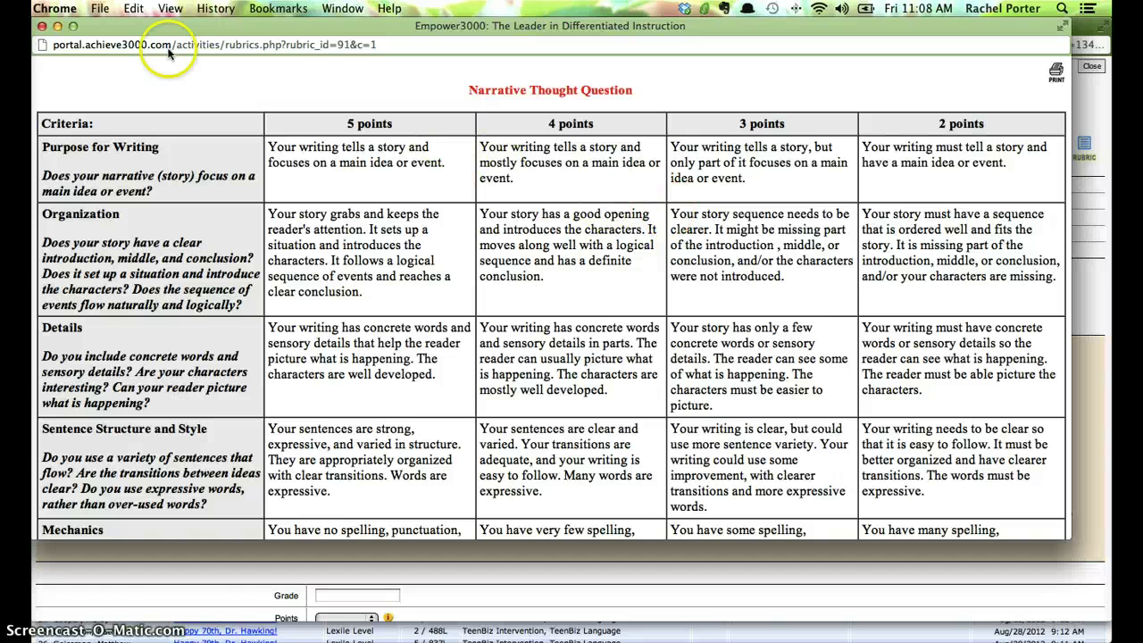
pyautogui.click(41, 27)
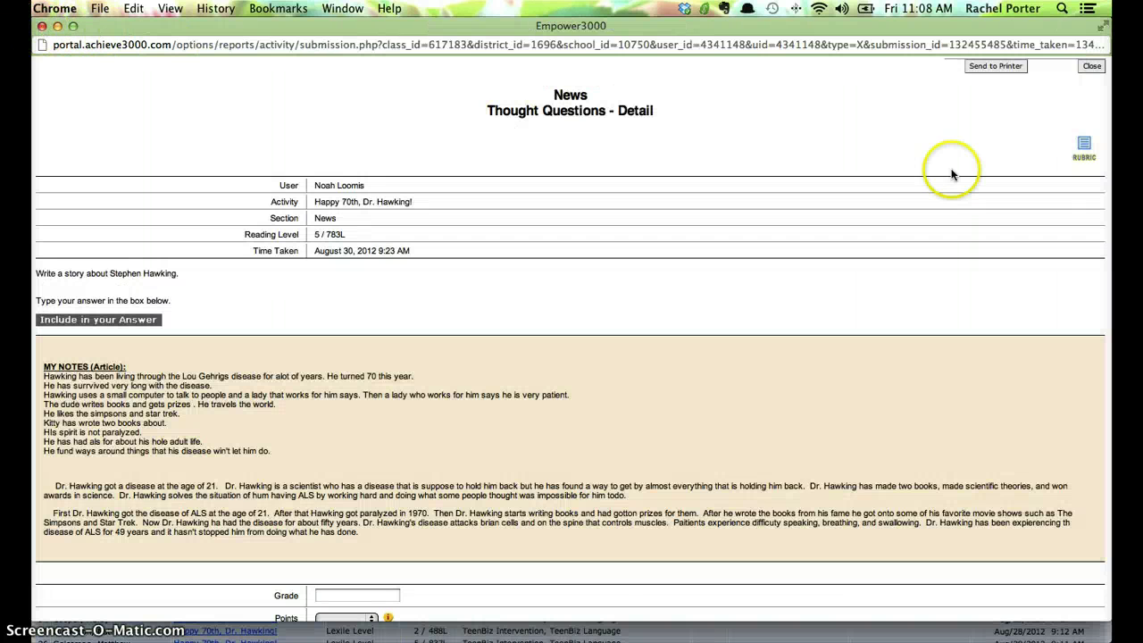
# - View the enlarged 'Include in Your Answer' checklist, then close it
pyautogui.click(77, 321)
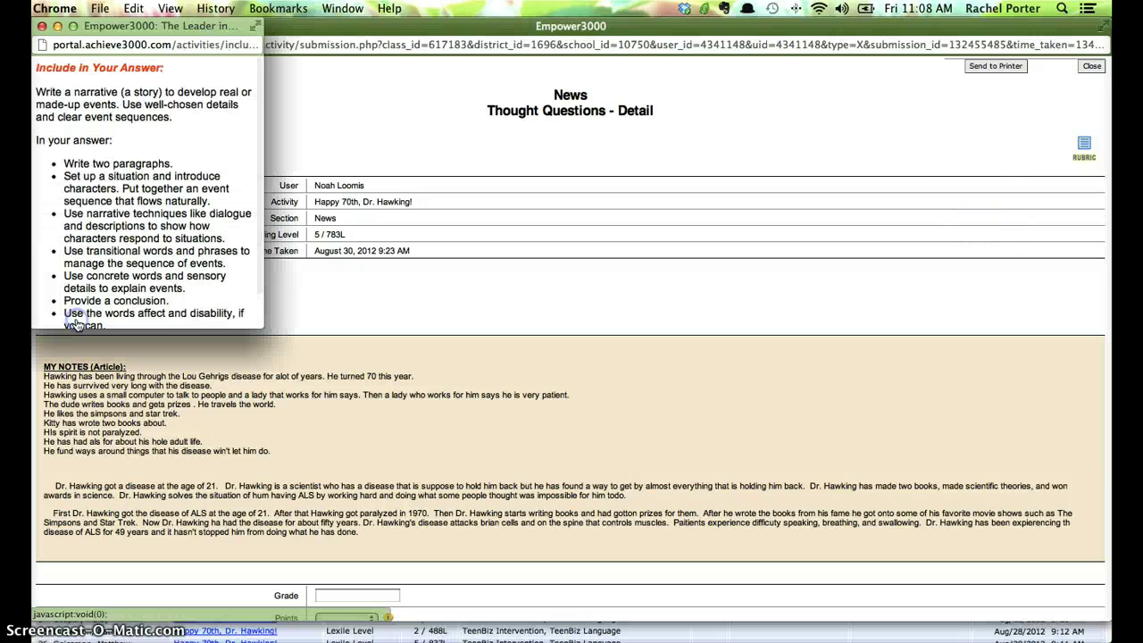
pyautogui.moveTo(267, 332); pyautogui.dragTo(494, 408)
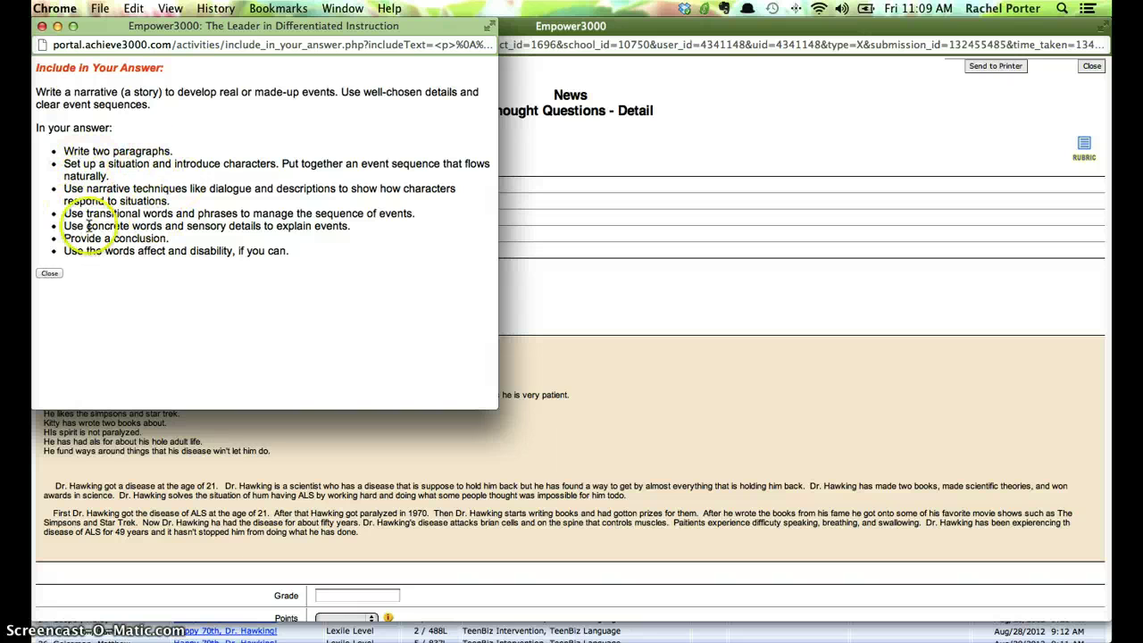
pyautogui.click(50, 273)
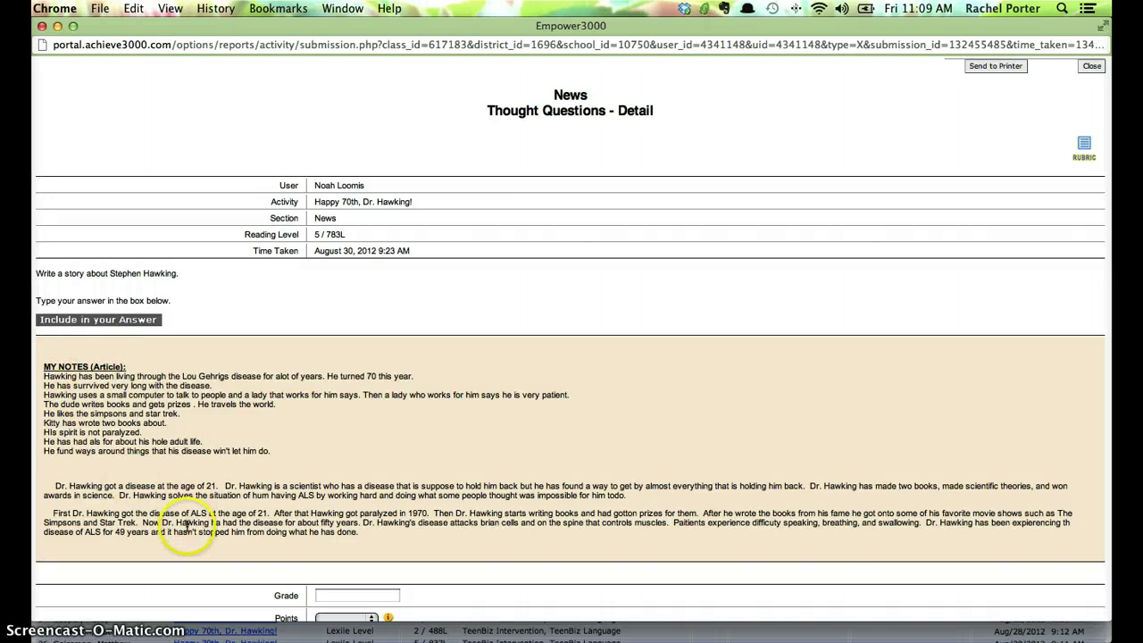
# - Highlight the student's MY NOTES block and first story paragraph, scrolling toward the grading form
pyautogui.moveTo(46, 366); pyautogui.dragTo(246, 459)
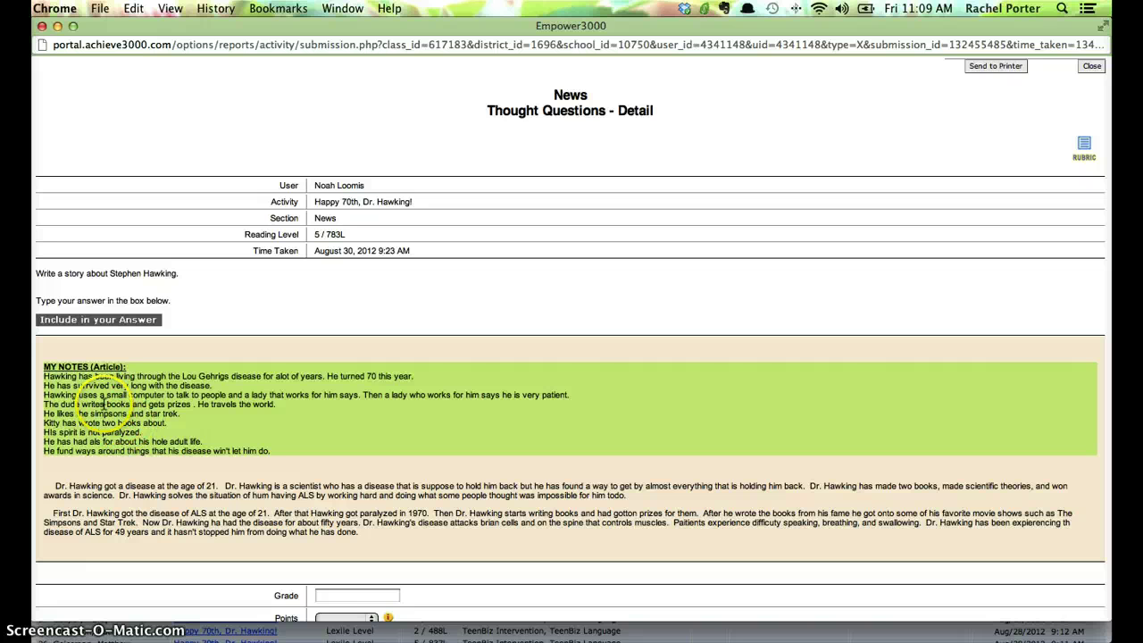
pyautogui.scroll(-5, 100, 393)
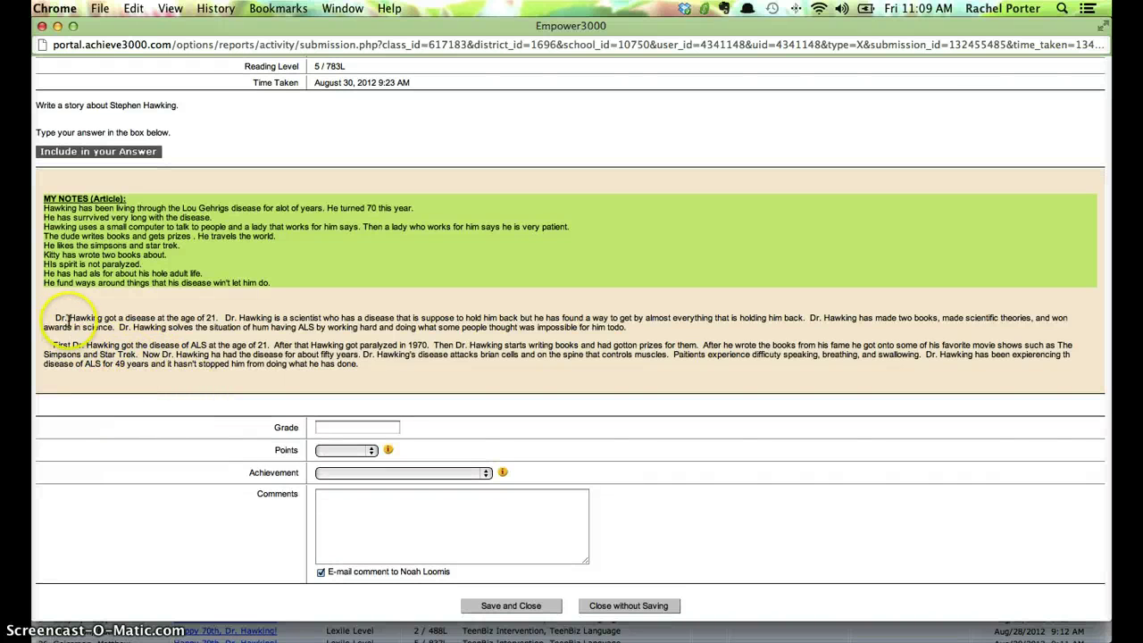
pyautogui.moveTo(54, 318); pyautogui.dragTo(396, 364)
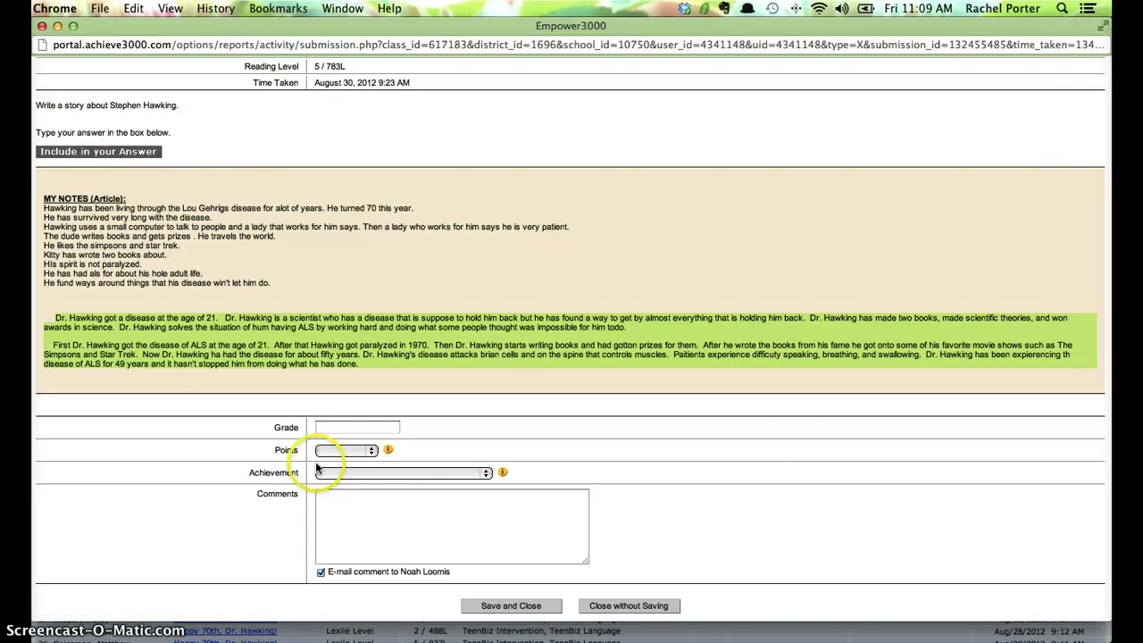
pyautogui.click(331, 427)
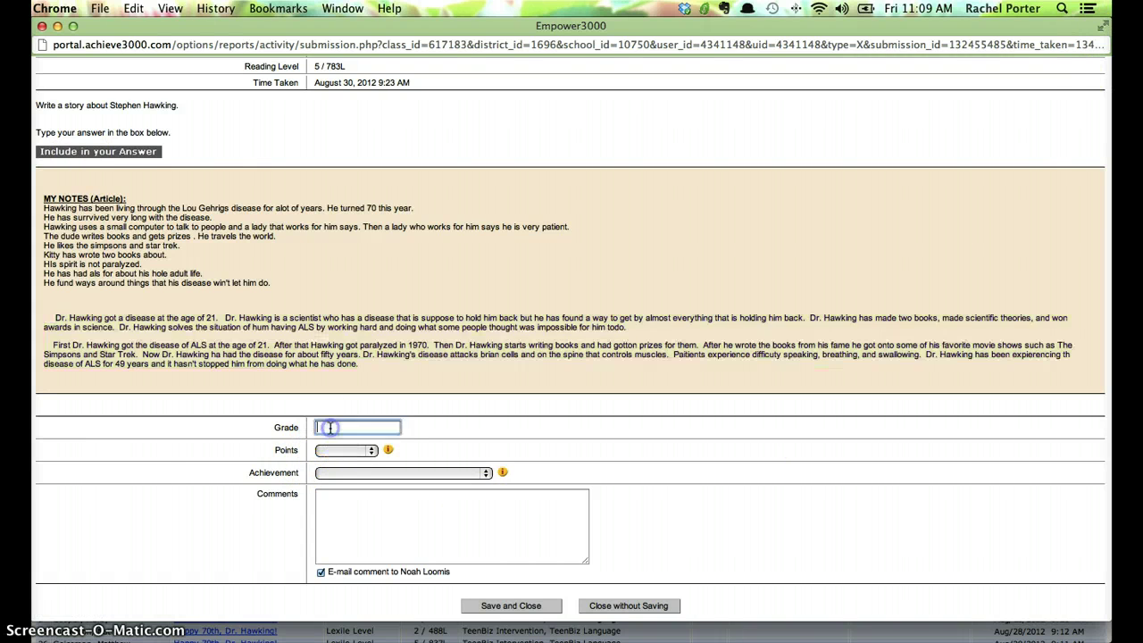
pyautogui.scroll(-1, 334, 412)
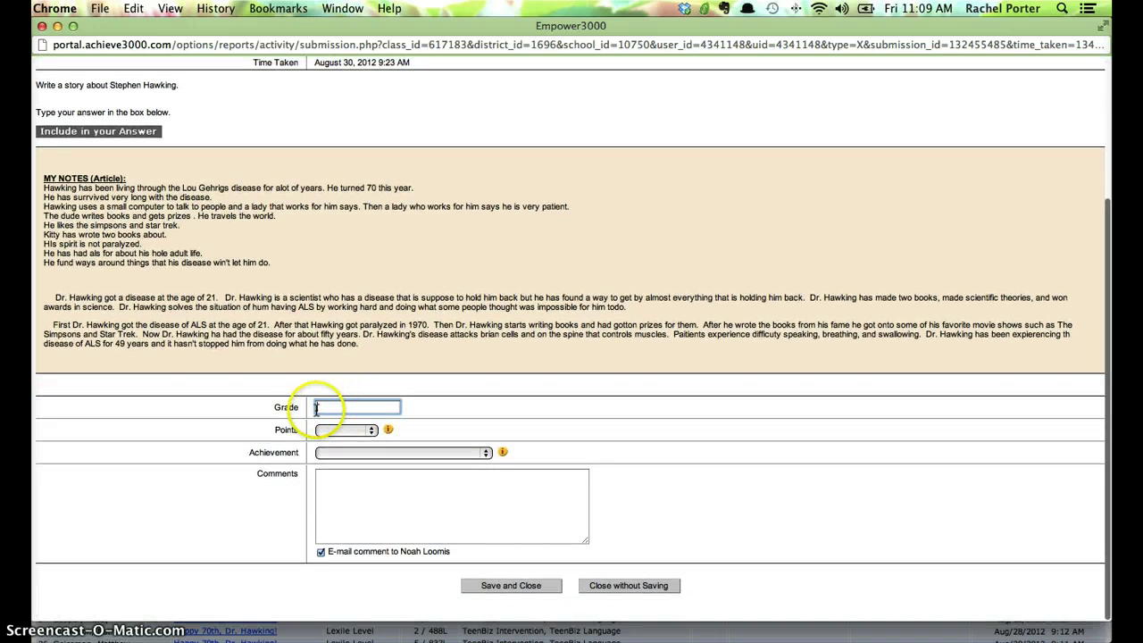
pyautogui.click(371, 433)
pyautogui.click(371, 433)
pyautogui.rightClick(370, 433)
pyautogui.click(356, 433)
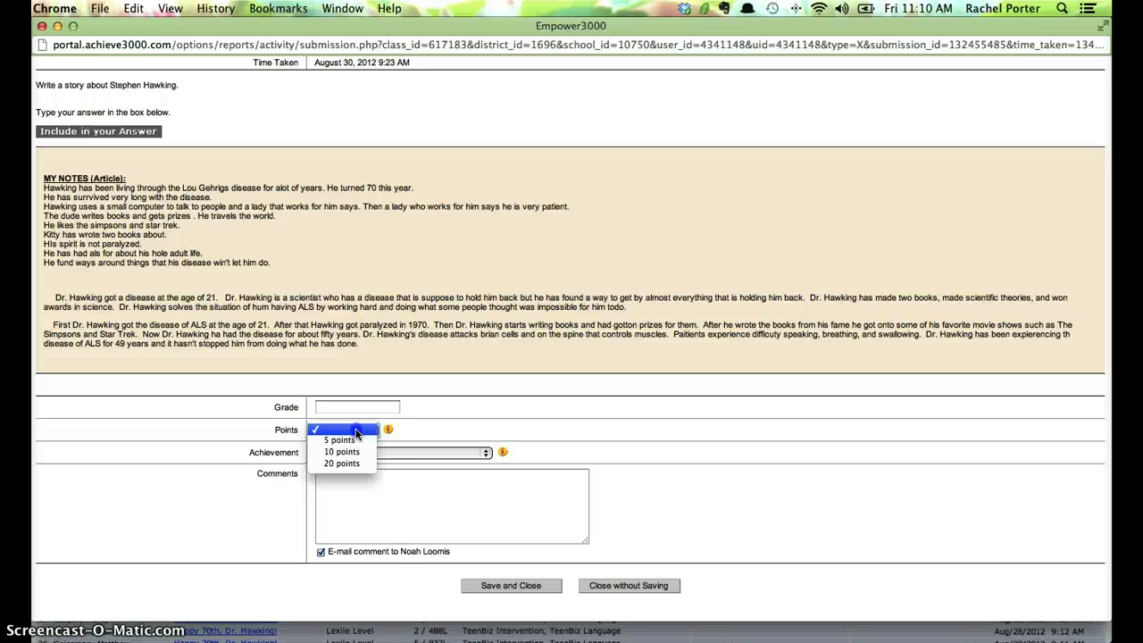
pyautogui.click(356, 432)
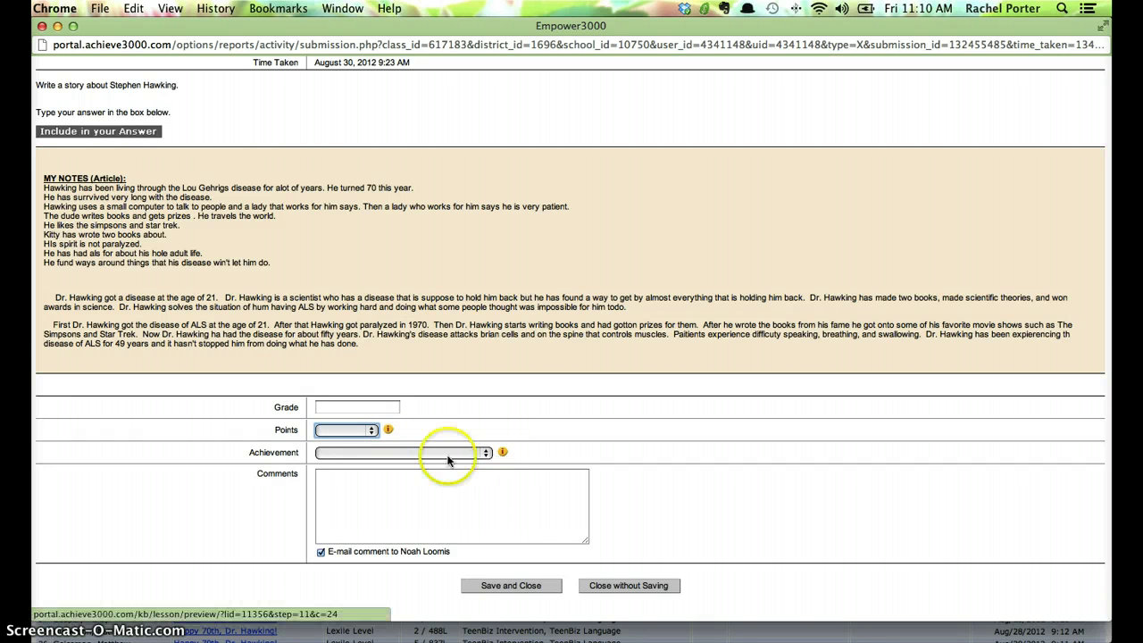
pyautogui.click(369, 455)
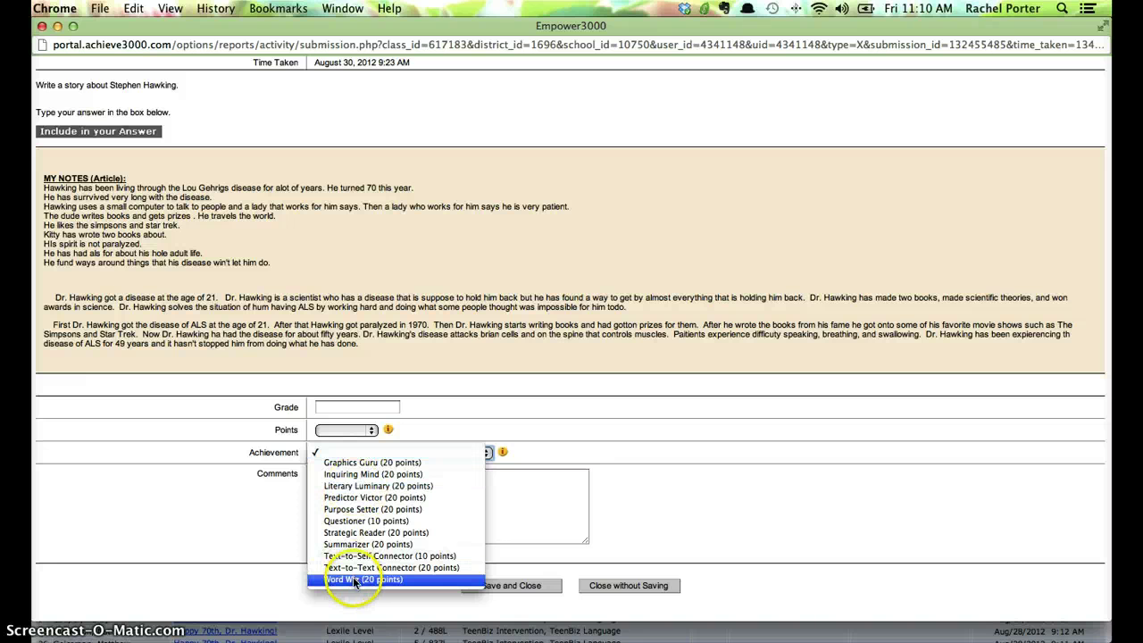
pyautogui.click(540, 456)
pyautogui.rightClick(541, 455)
pyautogui.rightClick(502, 453)
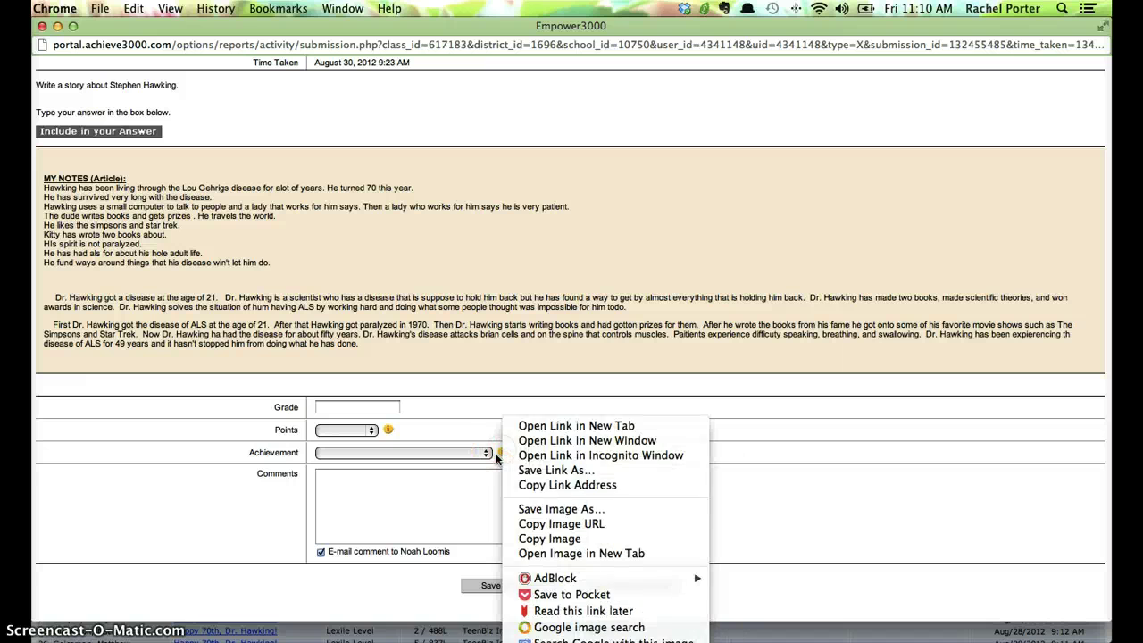
# - Review the Rules for Earning Points and Achievements PDF, then return to the grading form
pyautogui.click(497, 458)
pyautogui.click(501, 454)
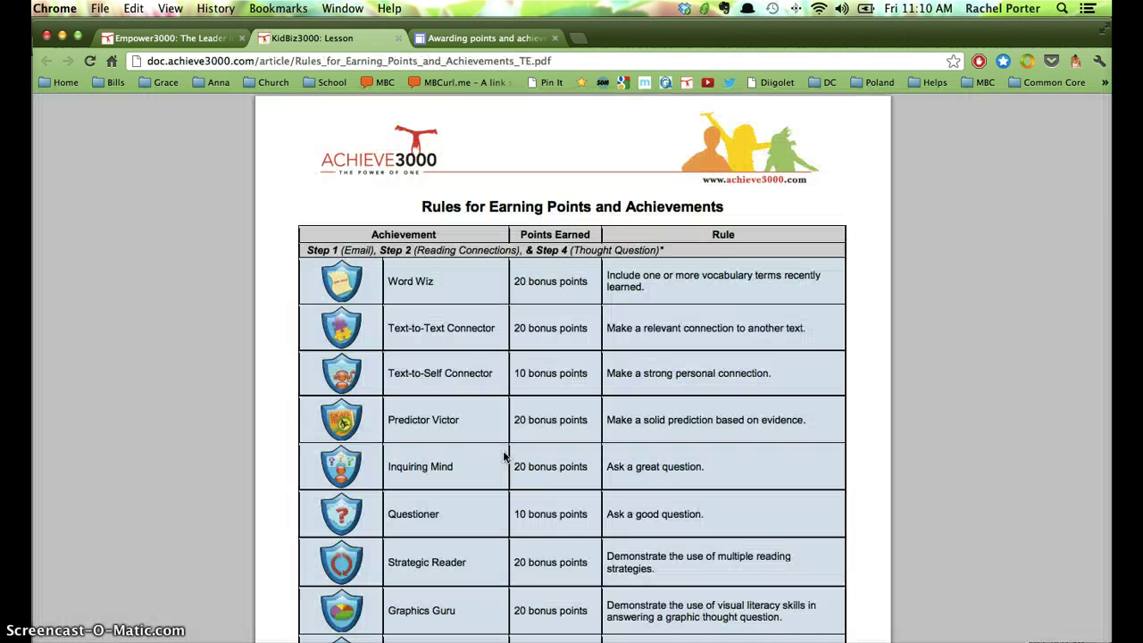
pyautogui.click(439, 352)
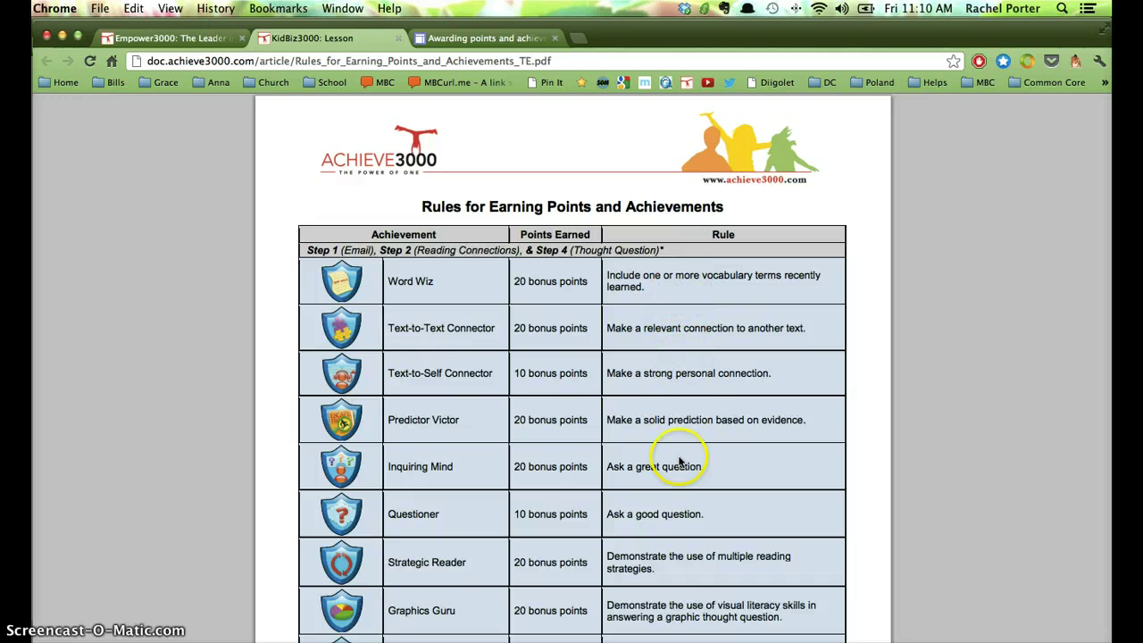
pyautogui.scroll(-3, 674, 594)
pyautogui.scroll(1, 645, 586)
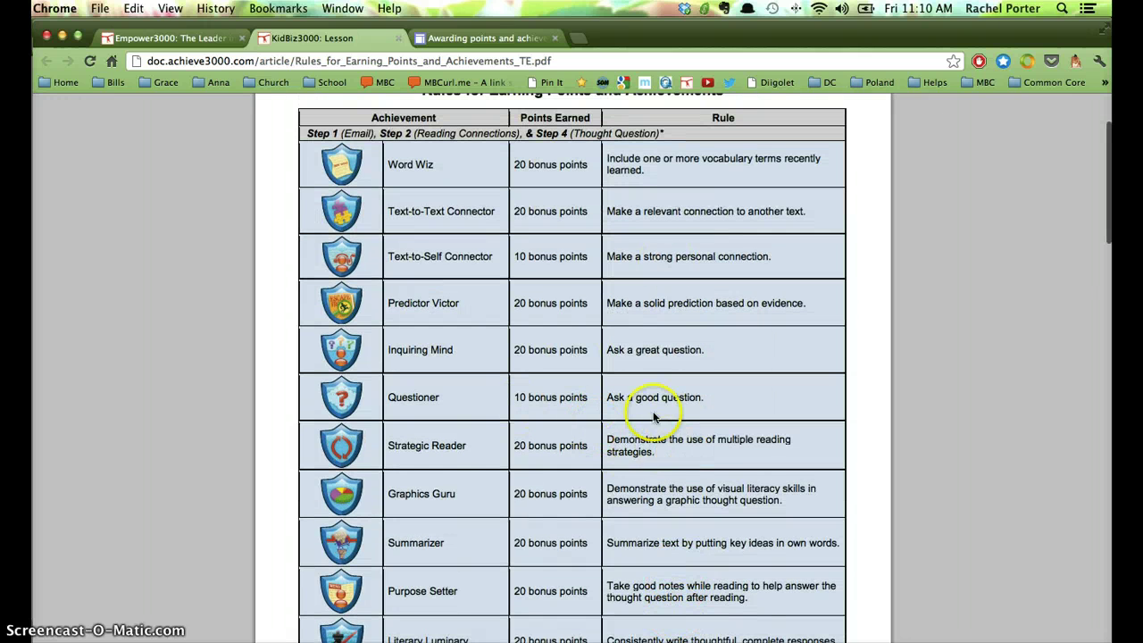
pyautogui.scroll(2, 623, 385)
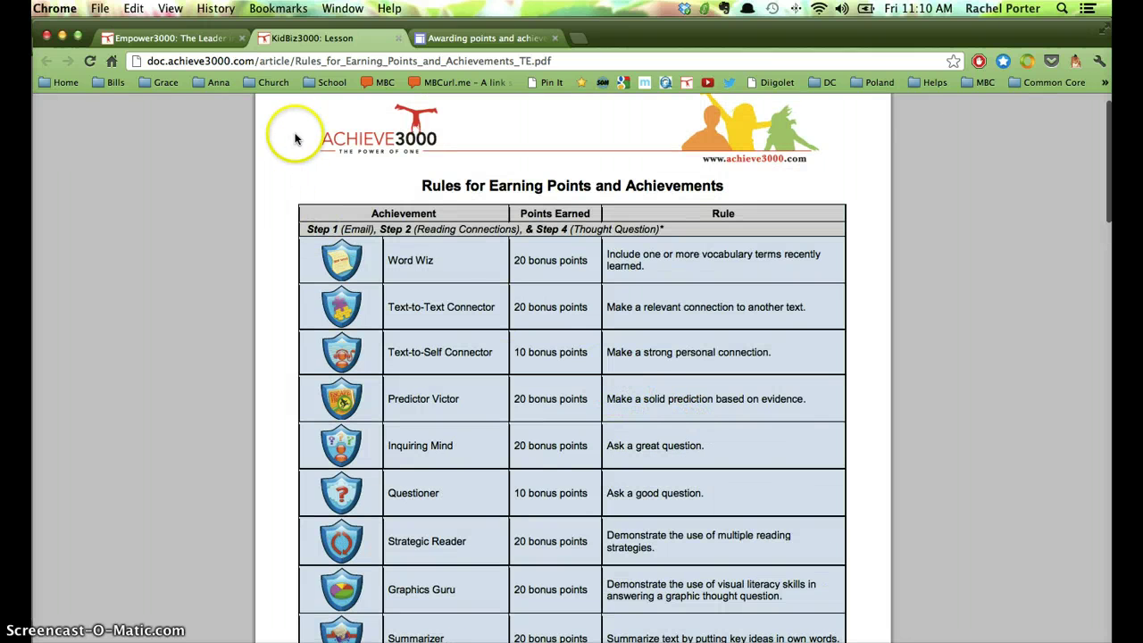
pyautogui.click(46, 33)
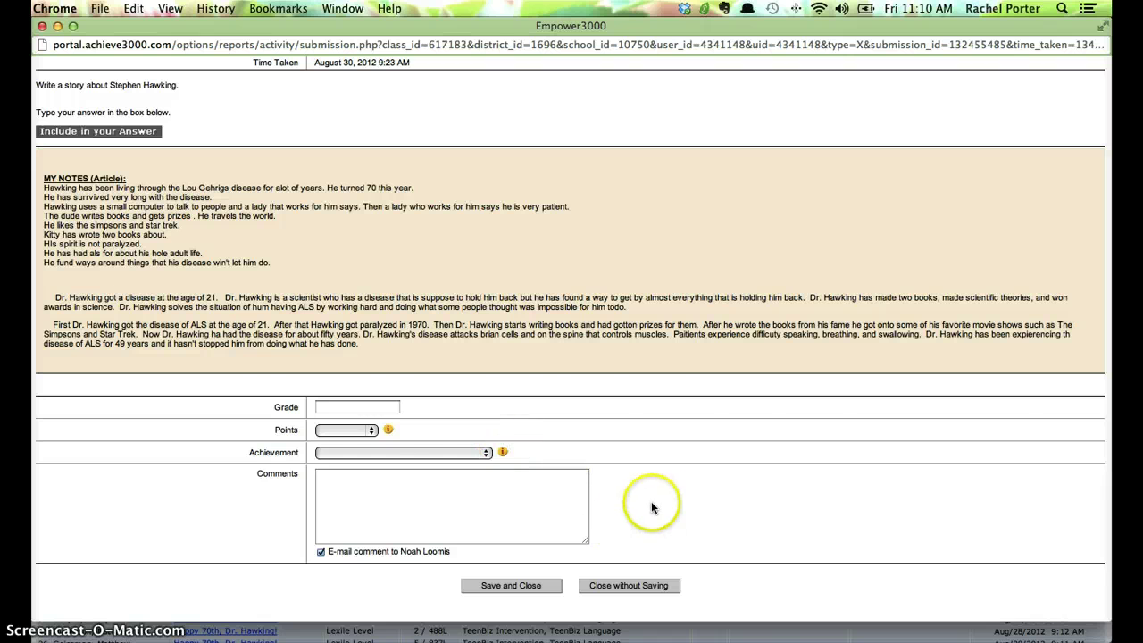
# - Close the Hawking submission without saving any grade or comment
pyautogui.click(341, 484)
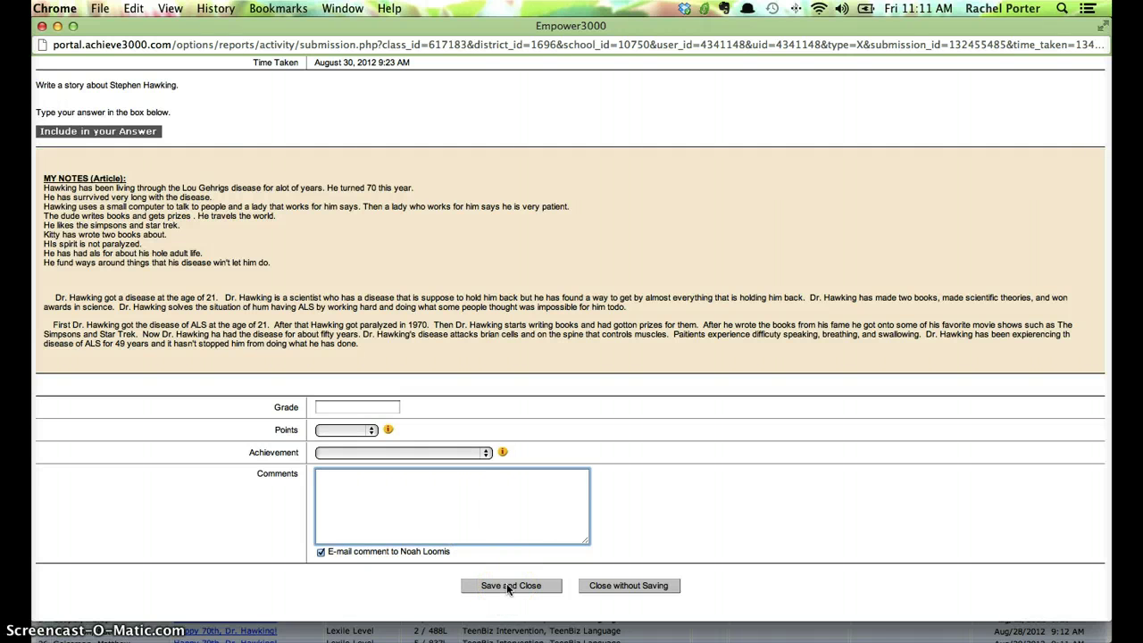
pyautogui.click(625, 585)
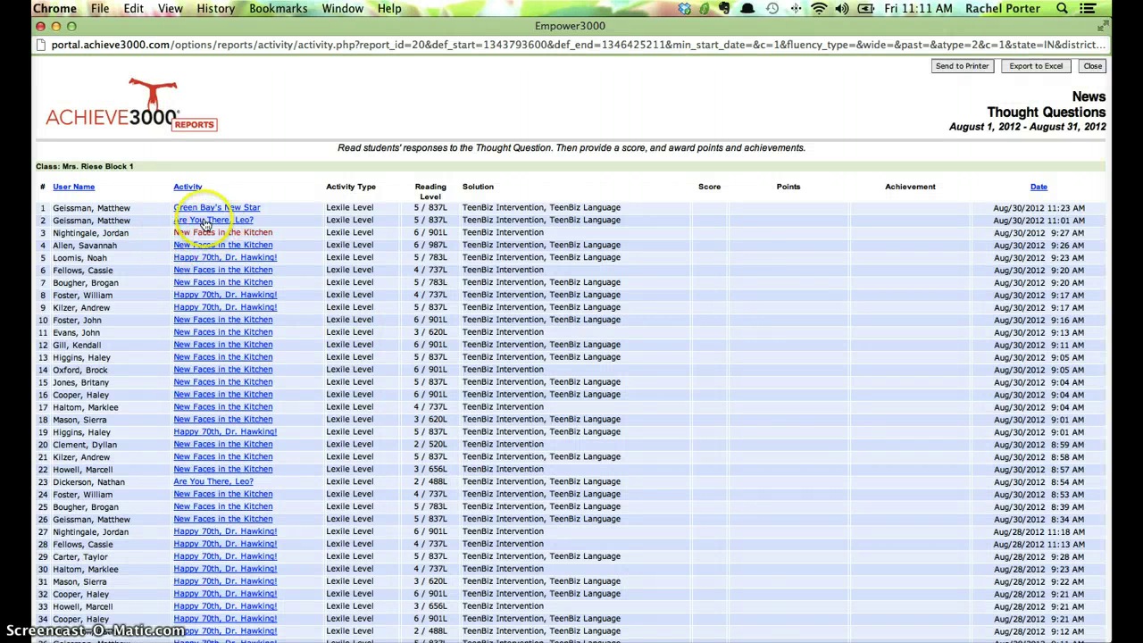
# - Close the Thought Questions report window and the Chrome YouTube window to reveal the desktop
pyautogui.click(241, 532)
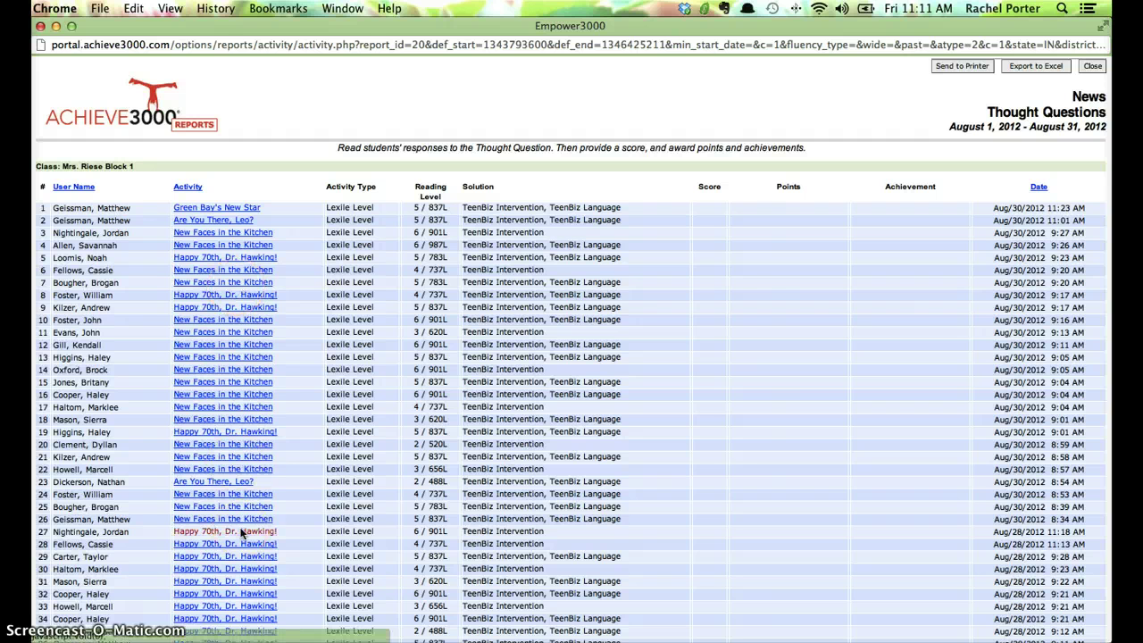
pyautogui.click(1094, 67)
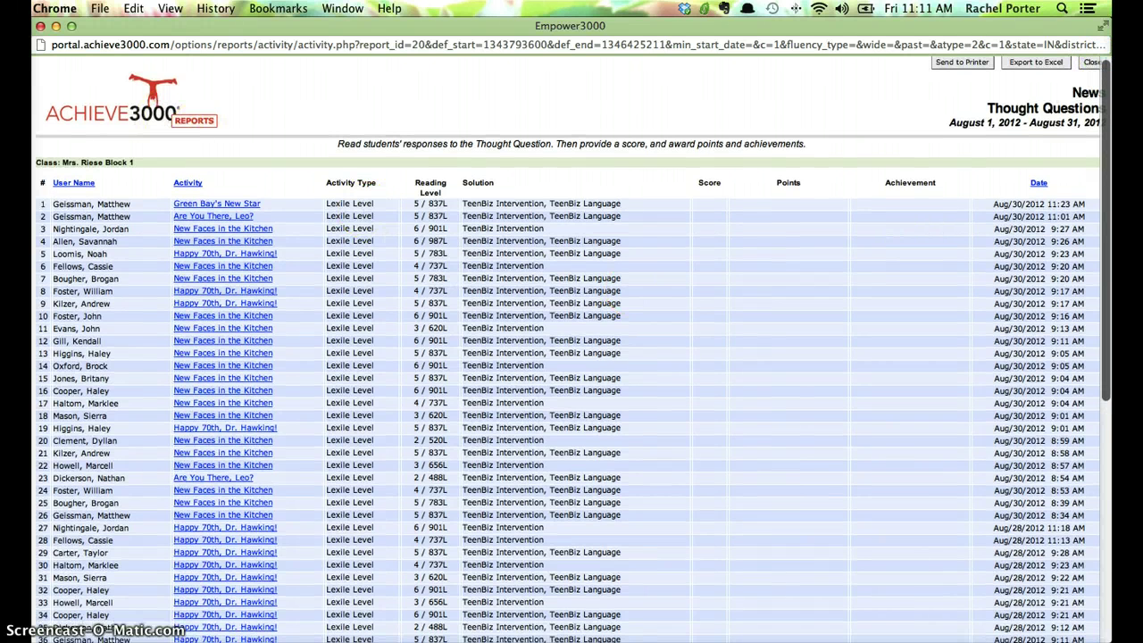
pyautogui.click(40, 26)
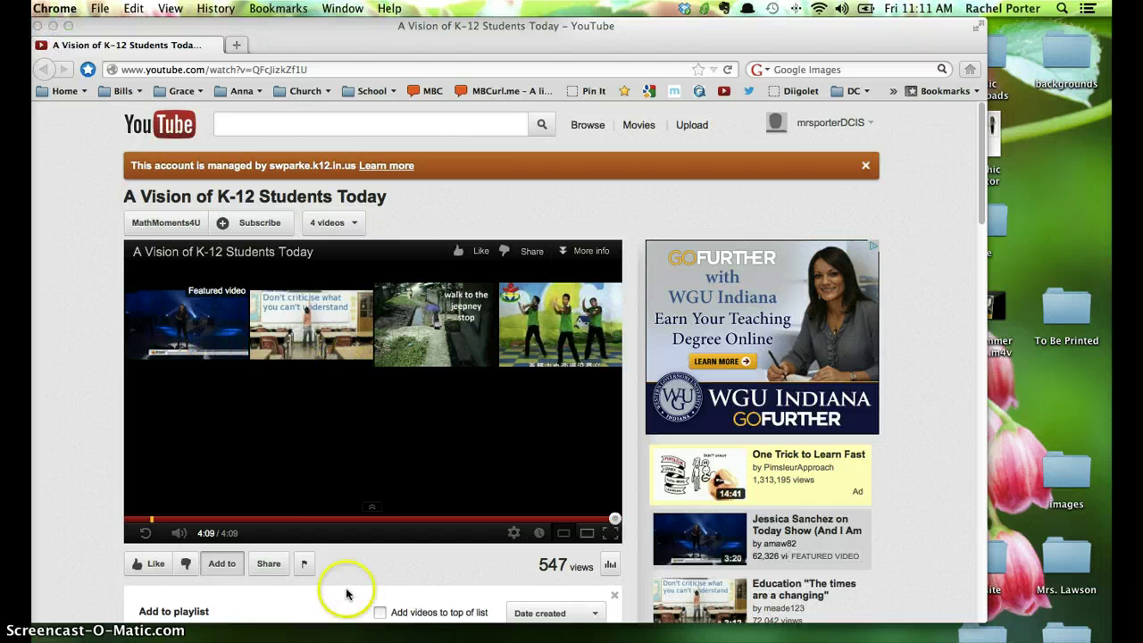
pyautogui.click(37, 26)
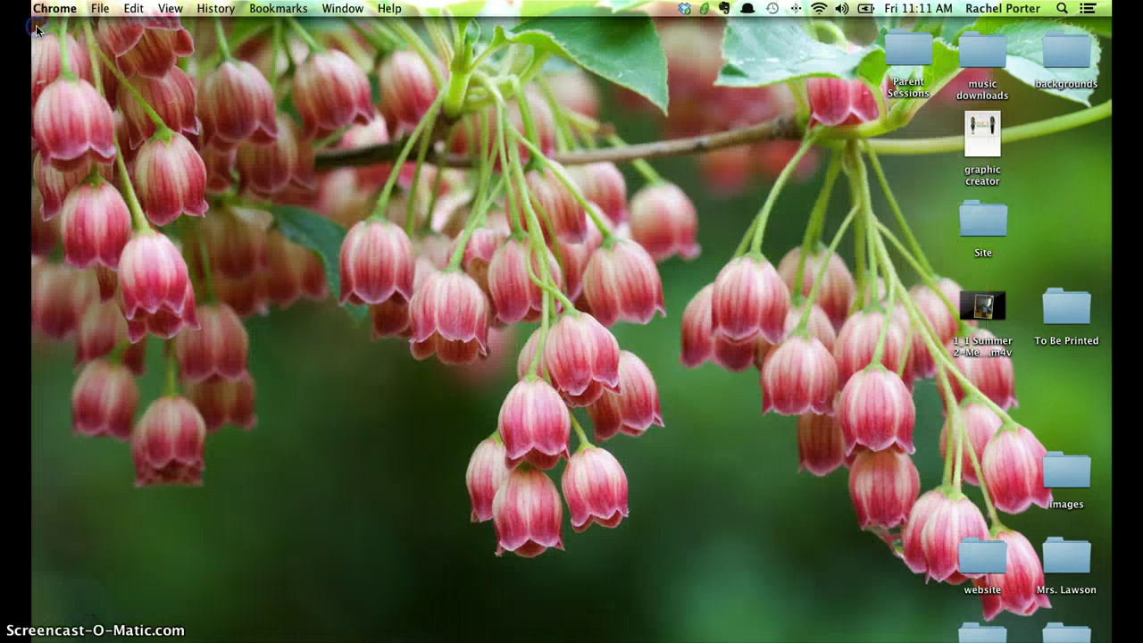